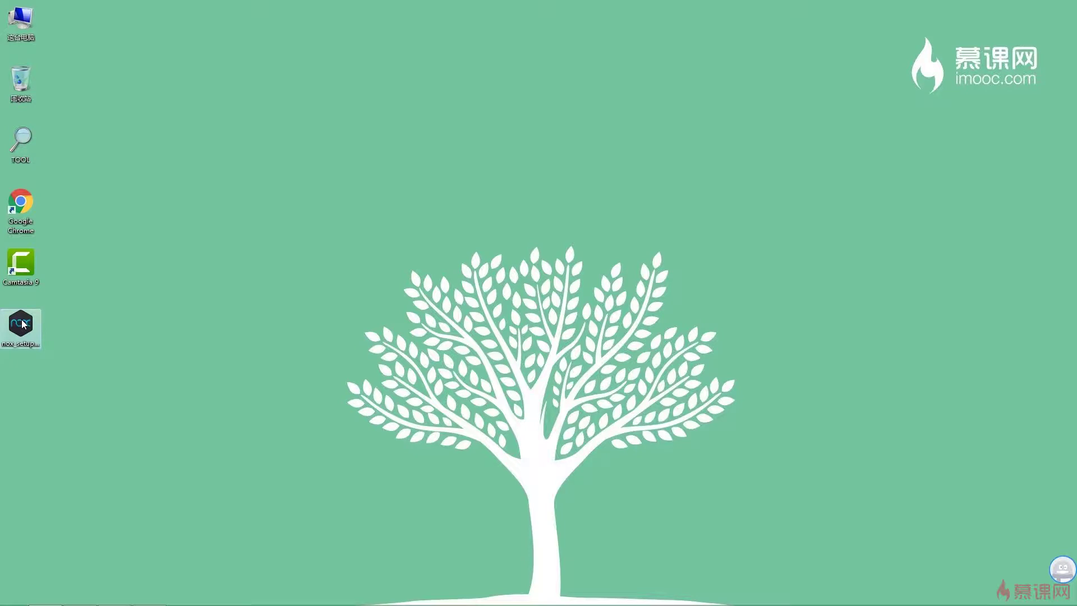
Install the Nox emulator (夜神模拟器 6.2.2.3) from its desktop installer in C:\Program Files (x86) with a desktop shortcut, and launch it.
double_click(21, 324)
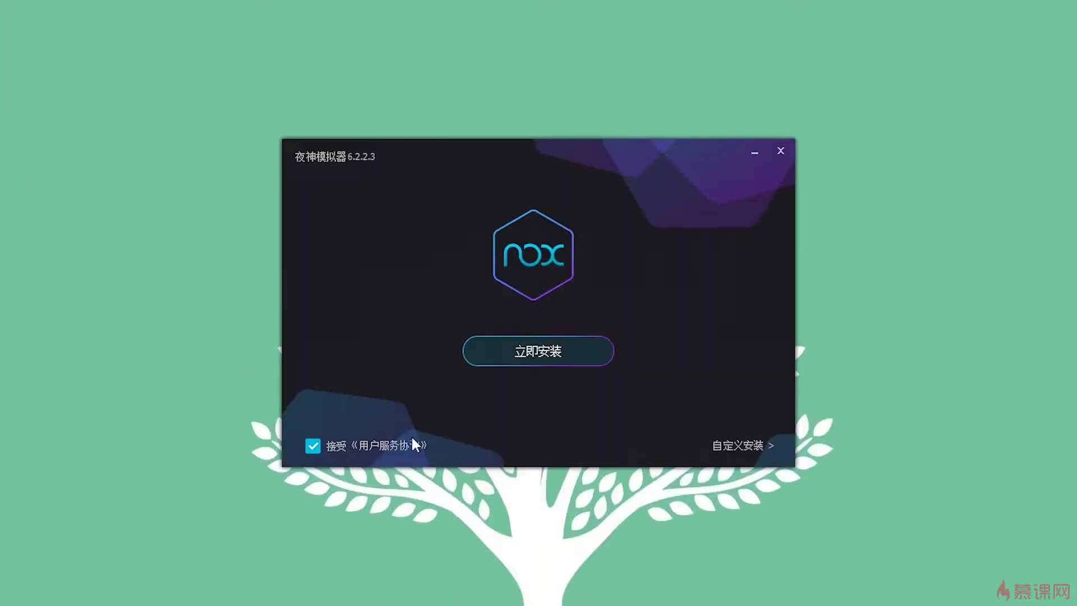
click(741, 449)
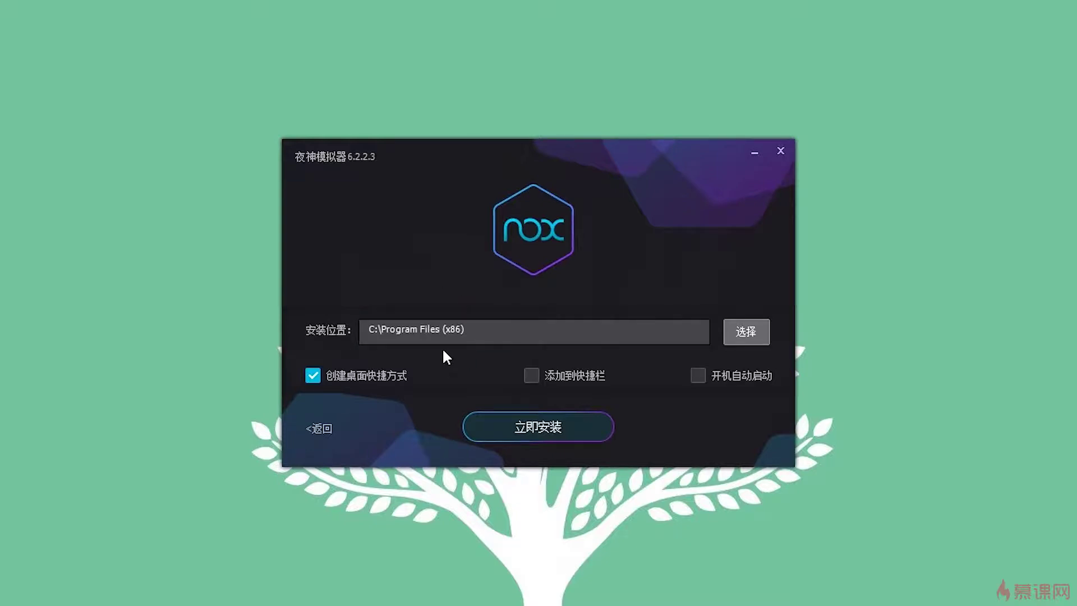
click(510, 429)
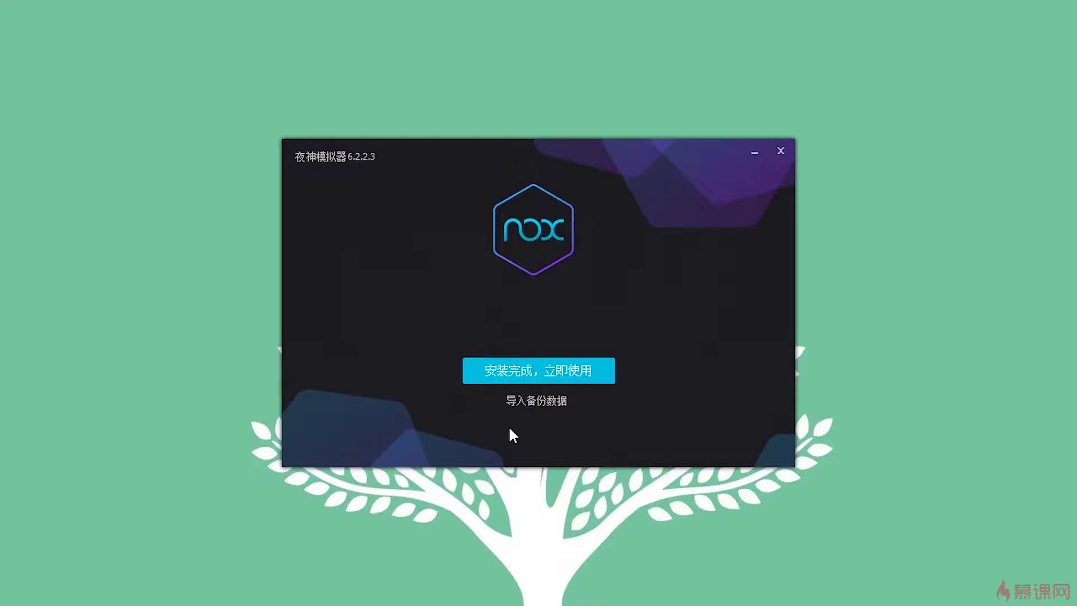
click(505, 371)
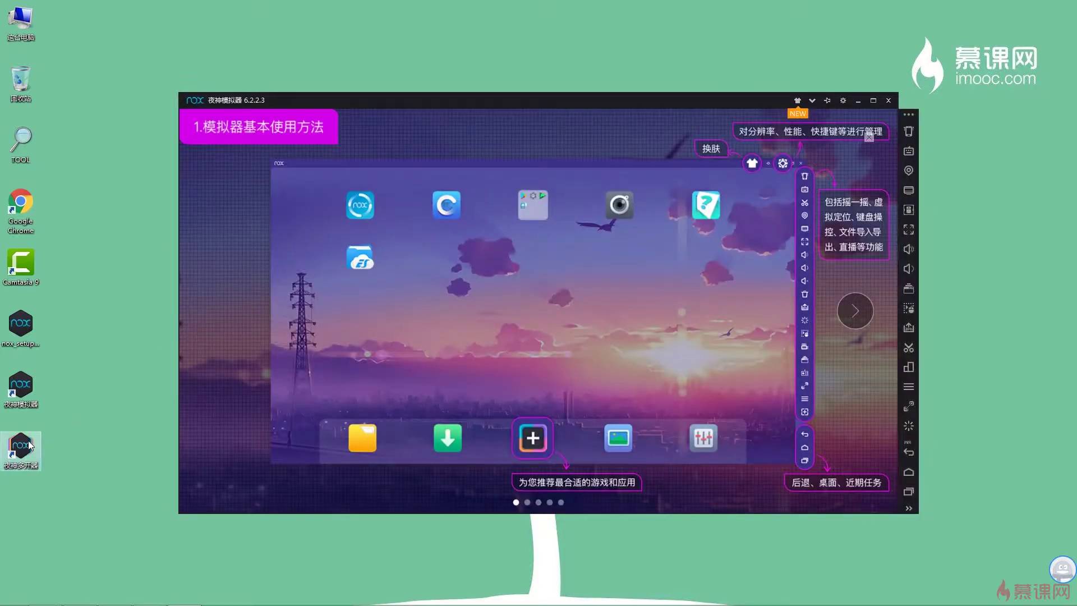
Open the multi-instance manager (夜神多开器), put it away again, and dismiss the usage guide covering the emulator's home screen.
double_click(21, 446)
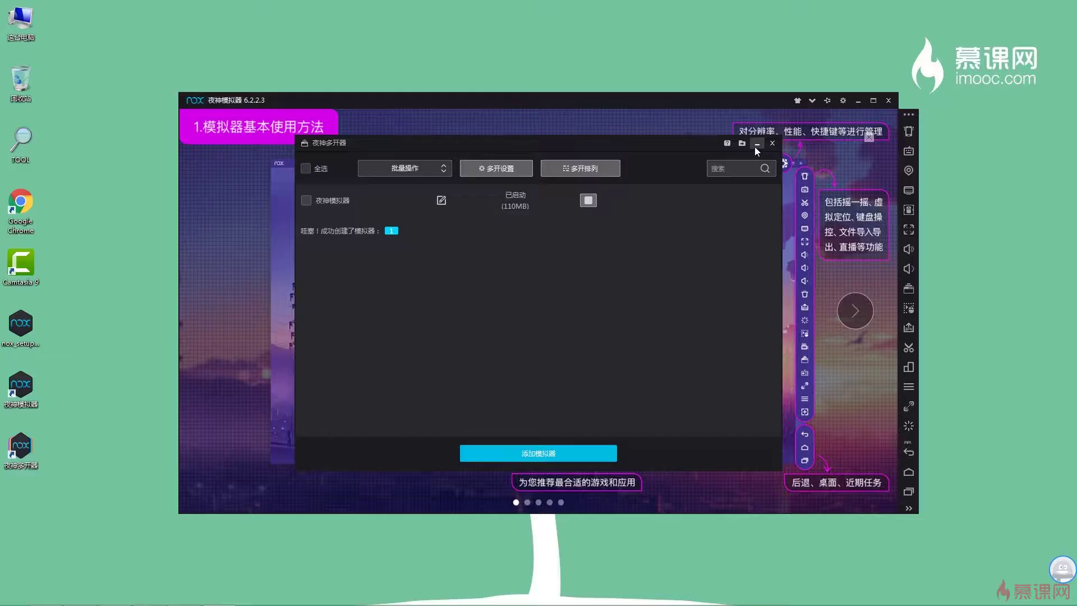
click(854, 73)
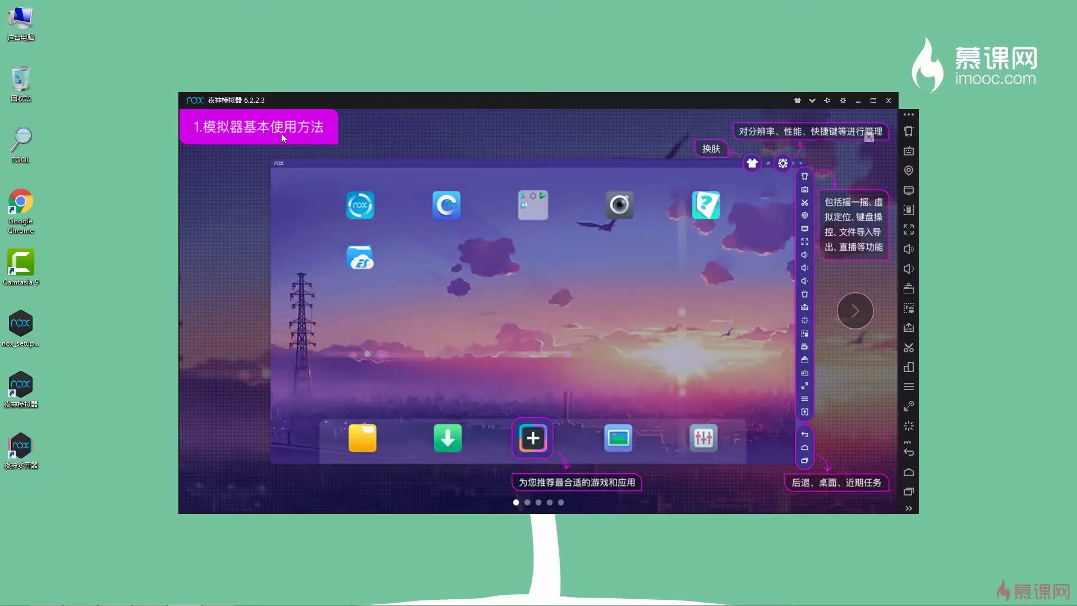
click(866, 137)
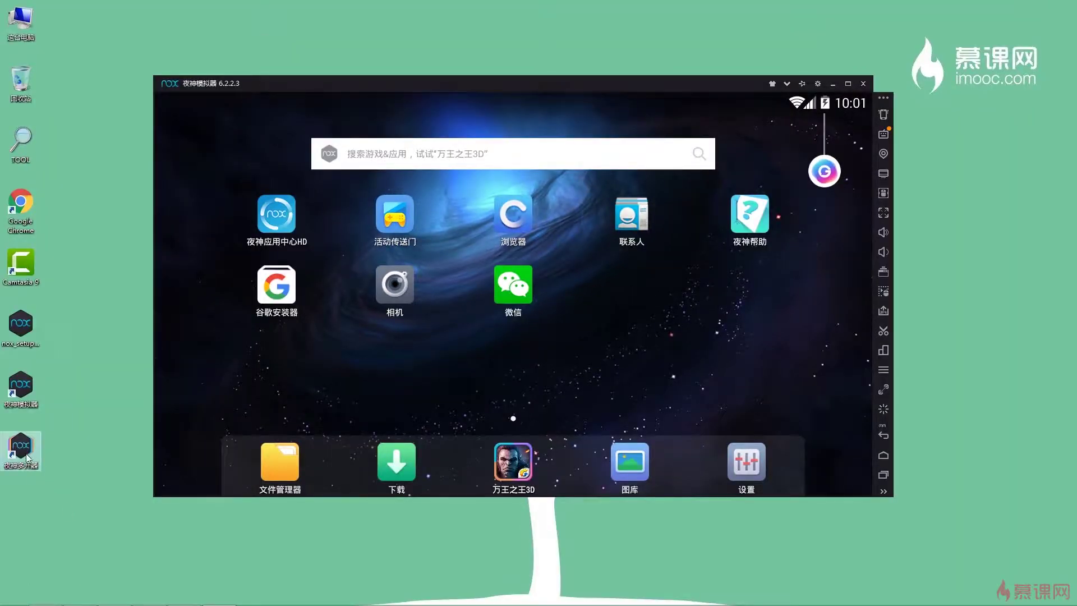
Open the multi-instance manager (夜神多开器) and rename the existing emulator as 第一个模拟器.
drag(54, 488, 15, 441)
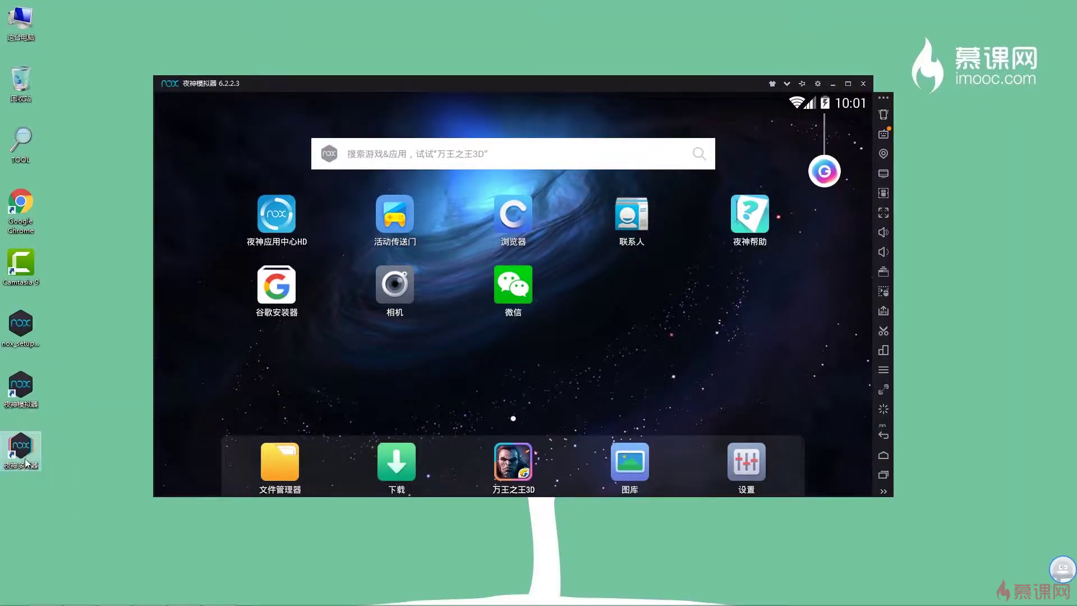
double_click(25, 455)
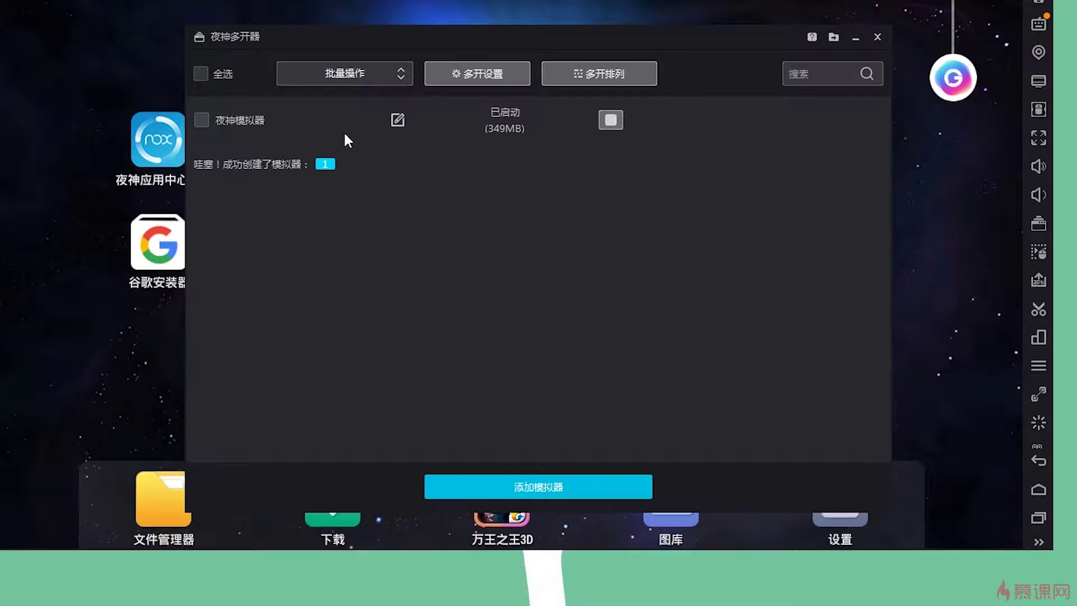
click(398, 120)
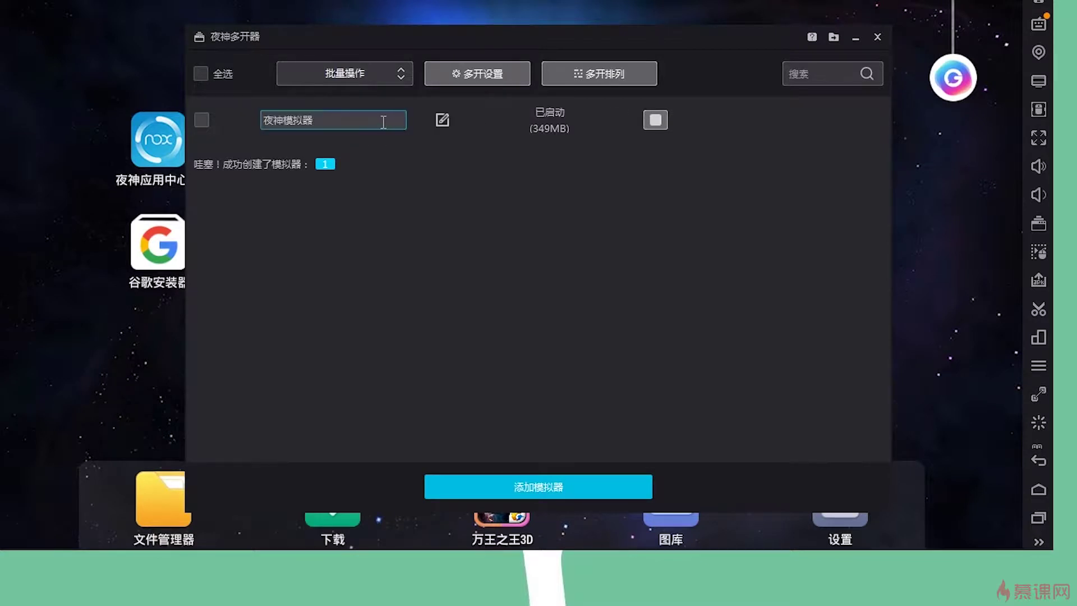
drag(314, 120, 261, 125)
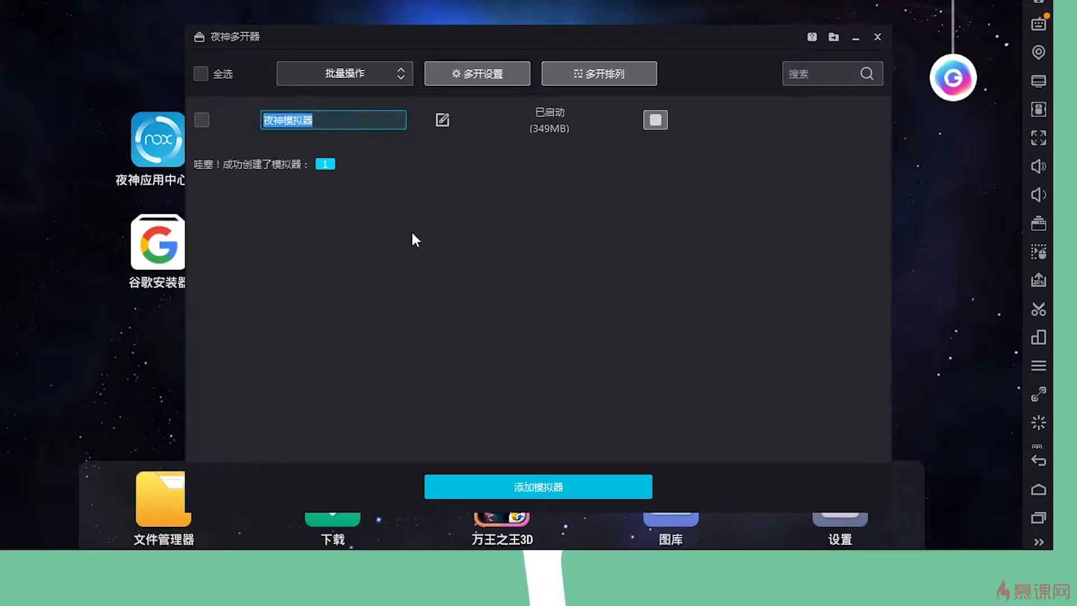
text(第一个)
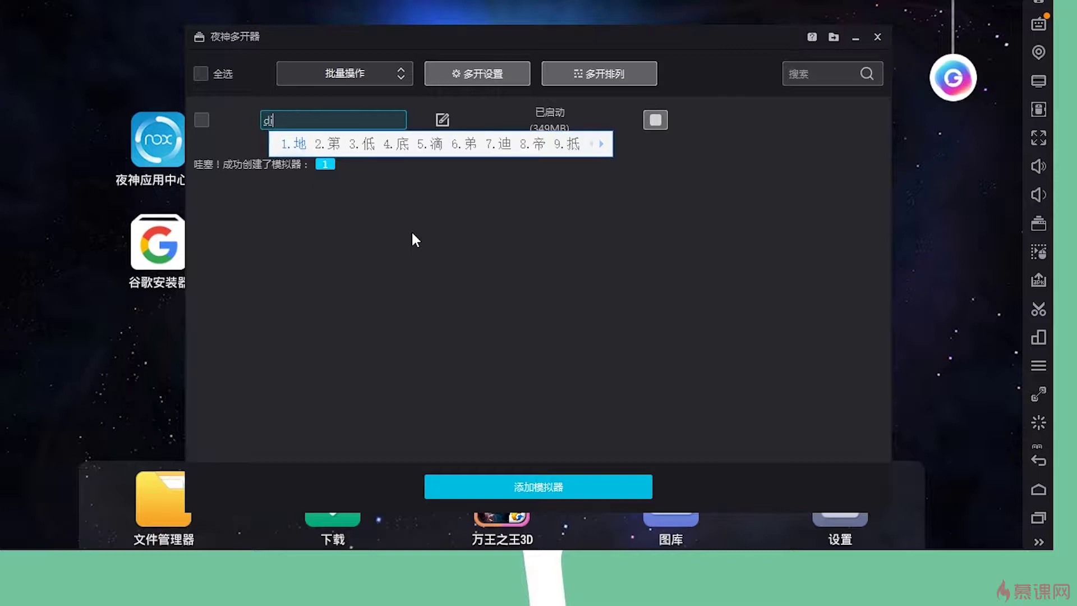
text(模拟器)
key(Return)
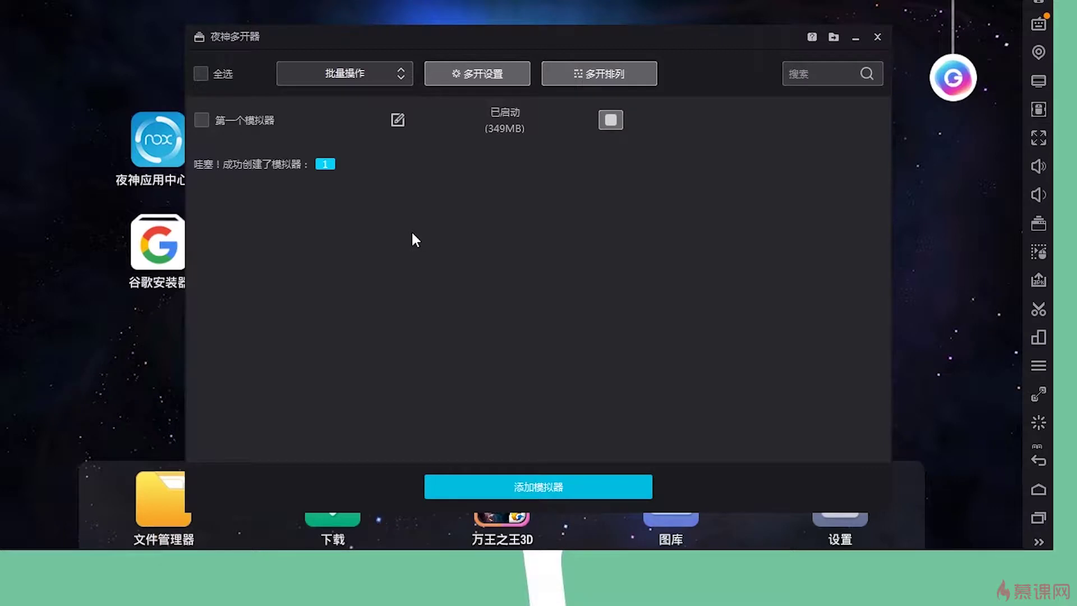
Add a brand-new Android 5.1.1 emulator in the multi-instance manager and rename it as 第二个模拟器.
click(530, 486)
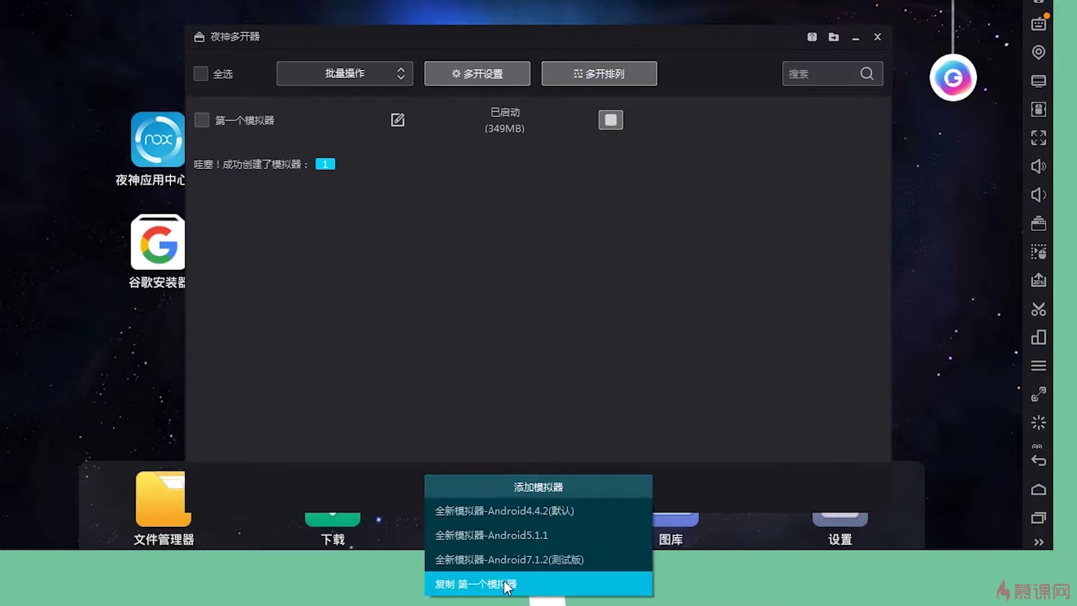
click(502, 537)
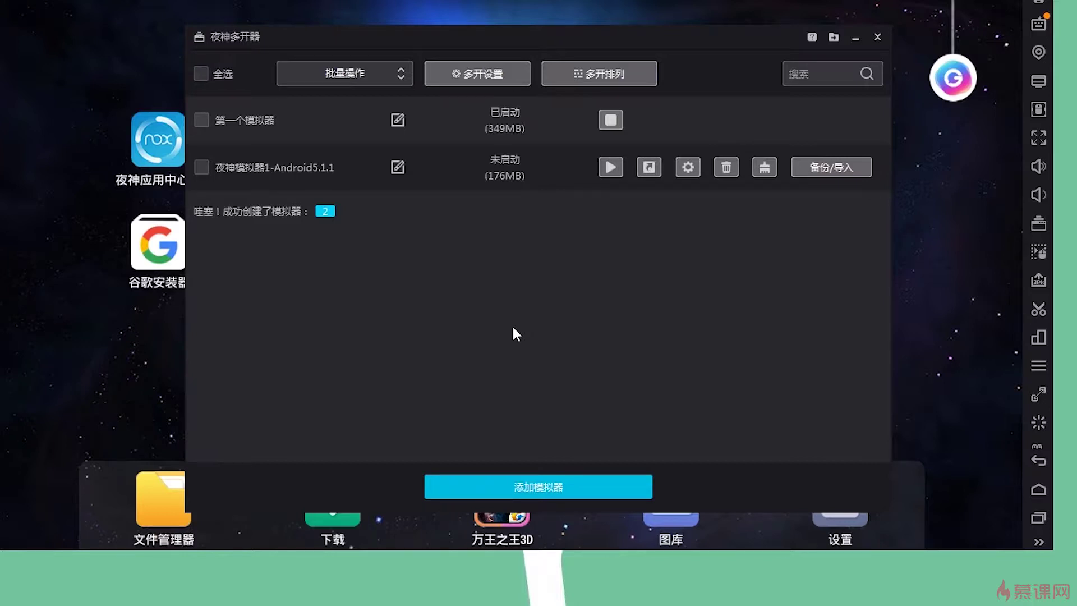
click(396, 169)
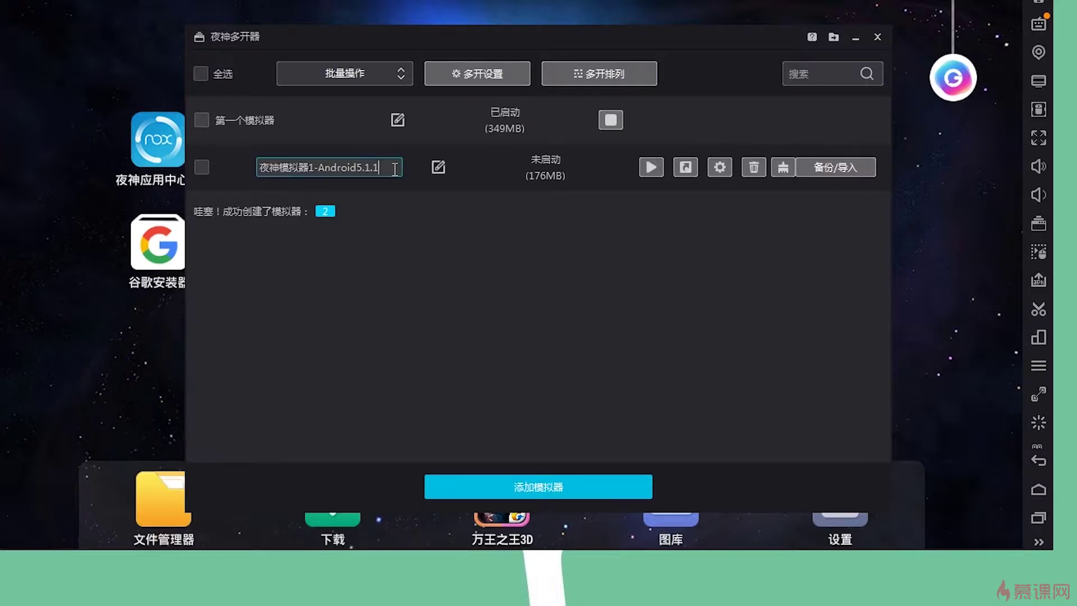
drag(393, 167, 231, 163)
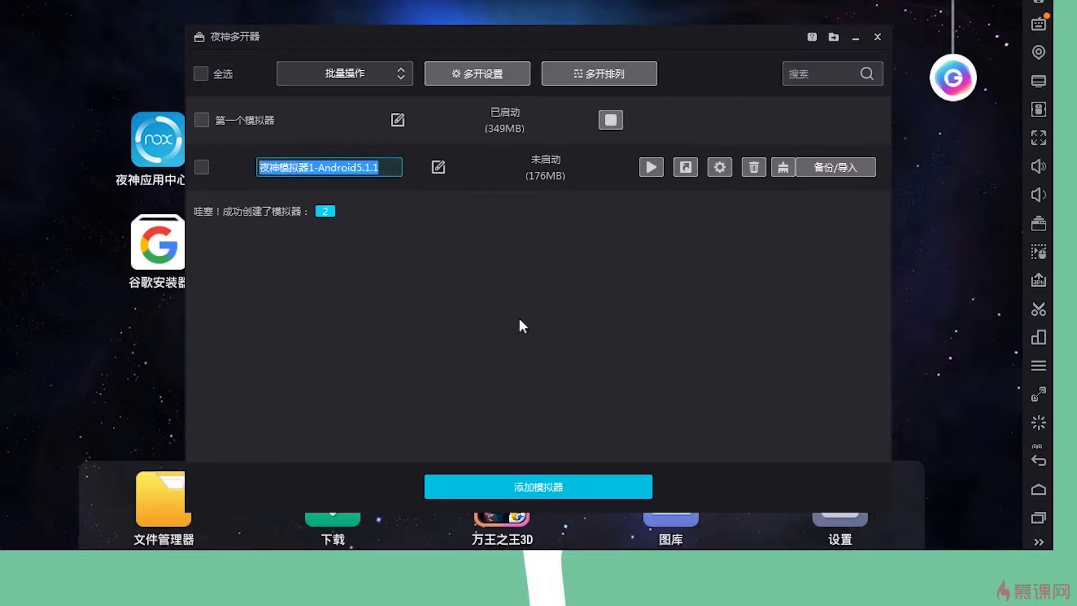
text(第二个)
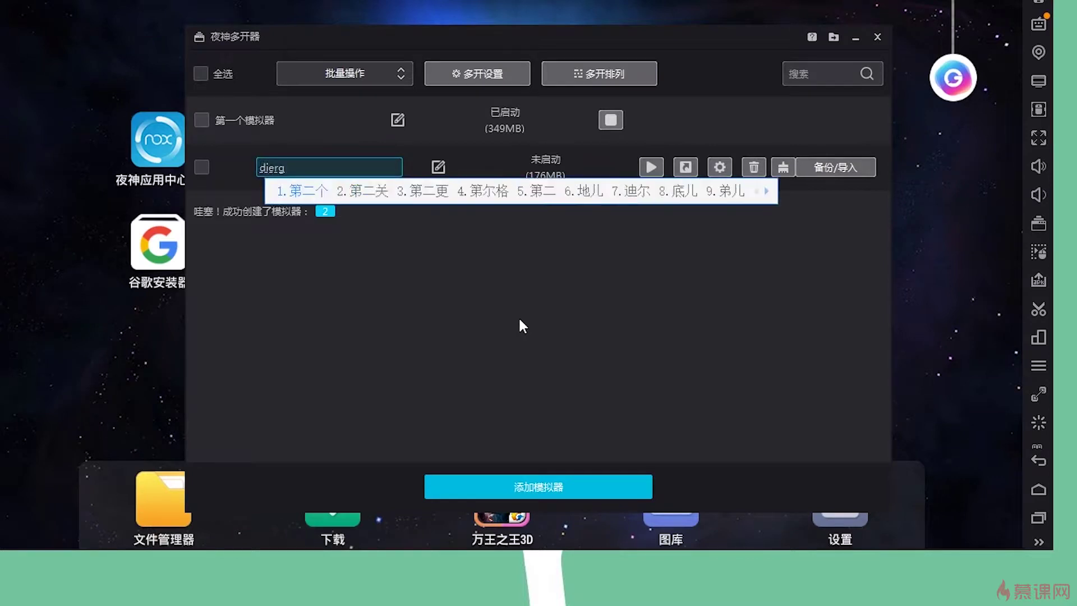
text(模拟器)
key(Return)
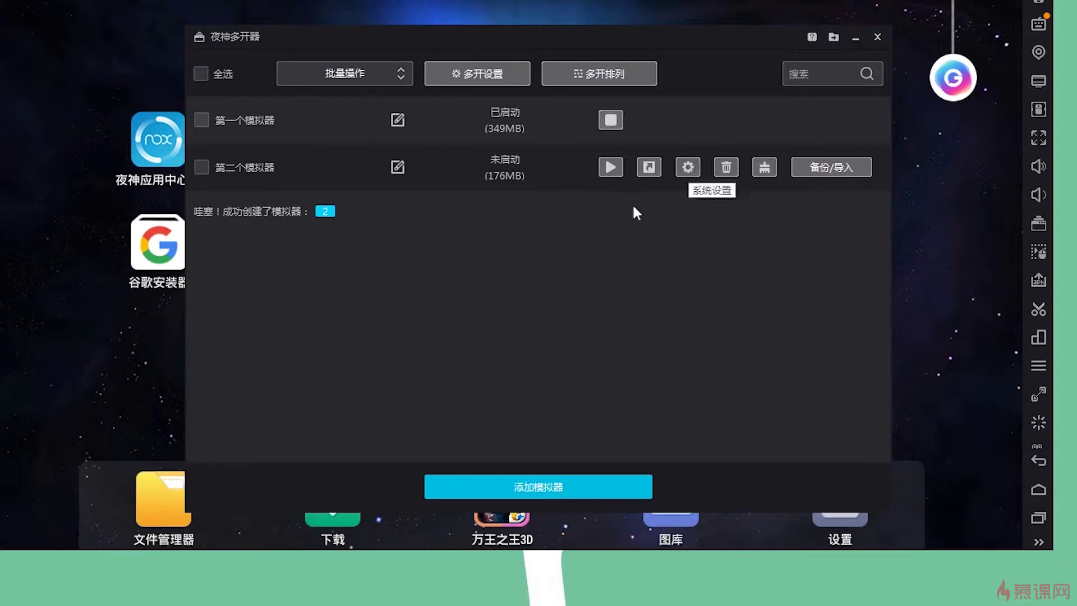
Open the system settings of 第二个模拟器 and choose the medium performance option with a 2-core CPU and 2048 MB memory.
click(688, 167)
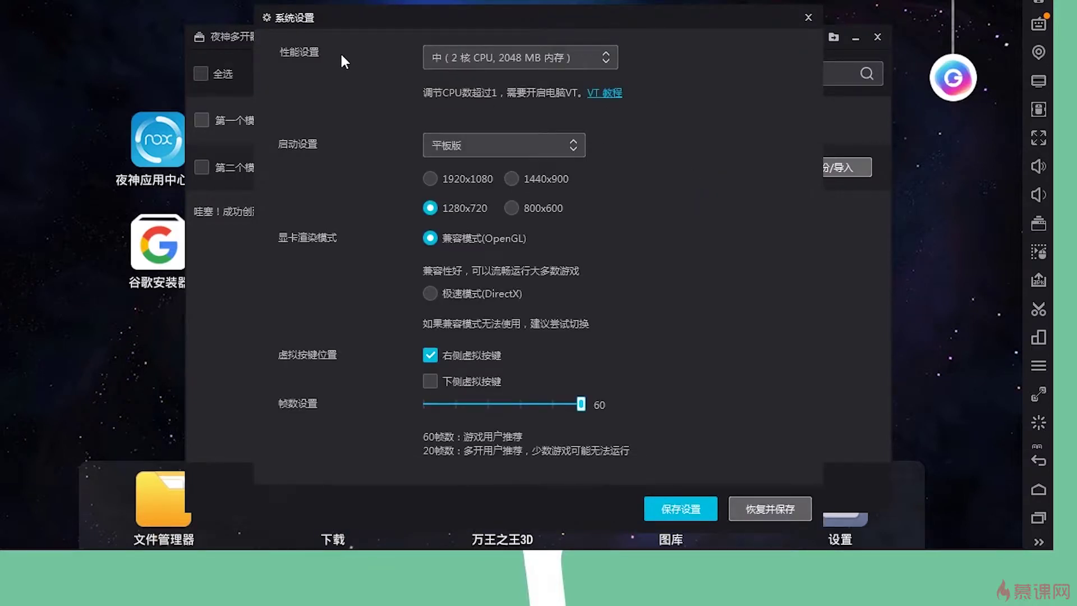
click(469, 58)
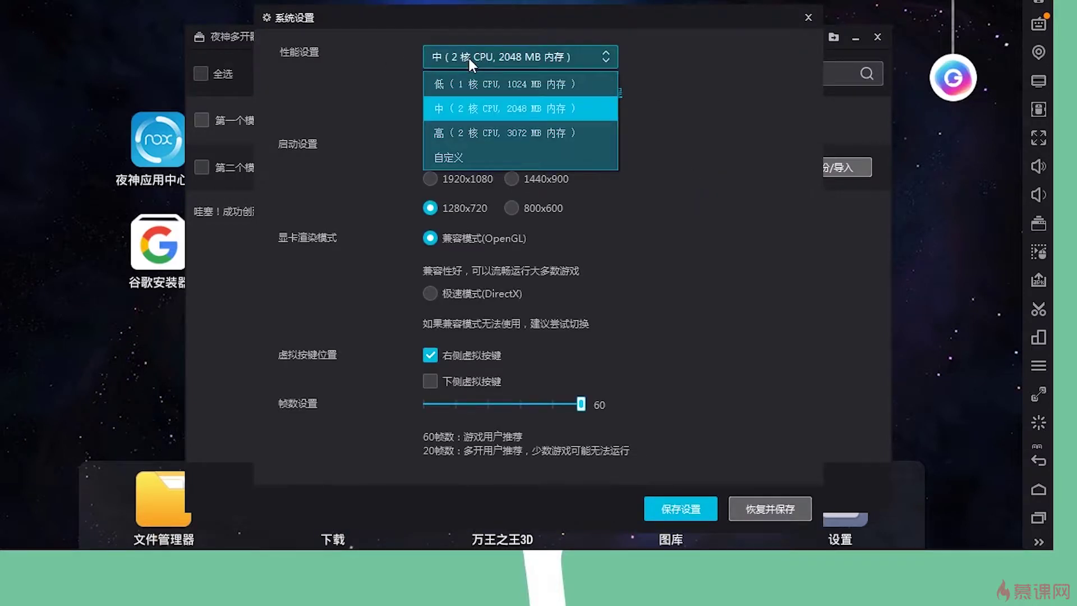
click(485, 110)
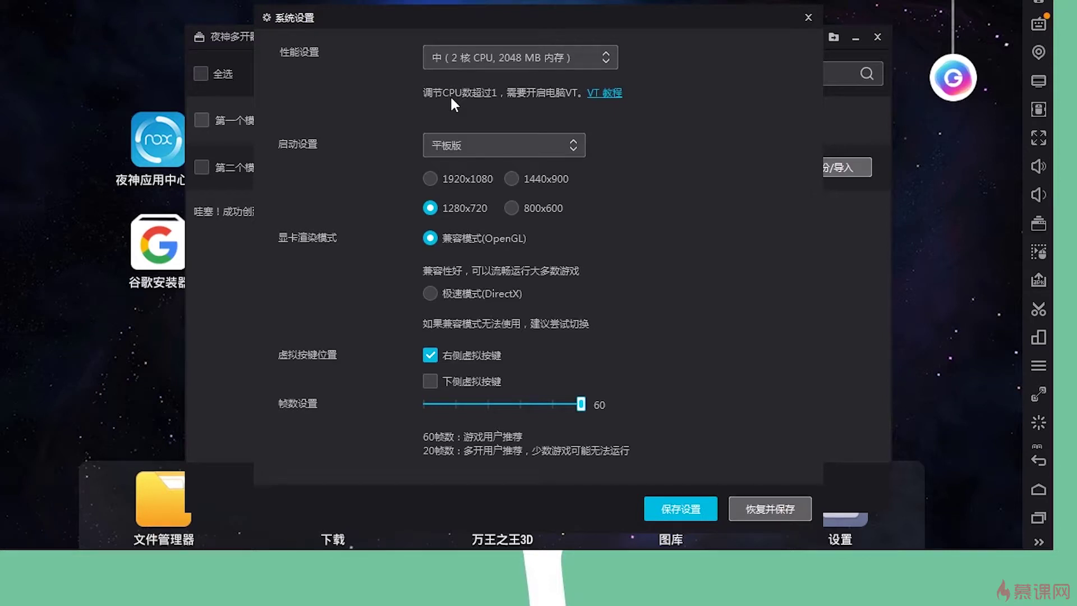
Set the startup mode of 第二个模拟器 to the phone version (手机版), save the system settings and close them.
click(478, 151)
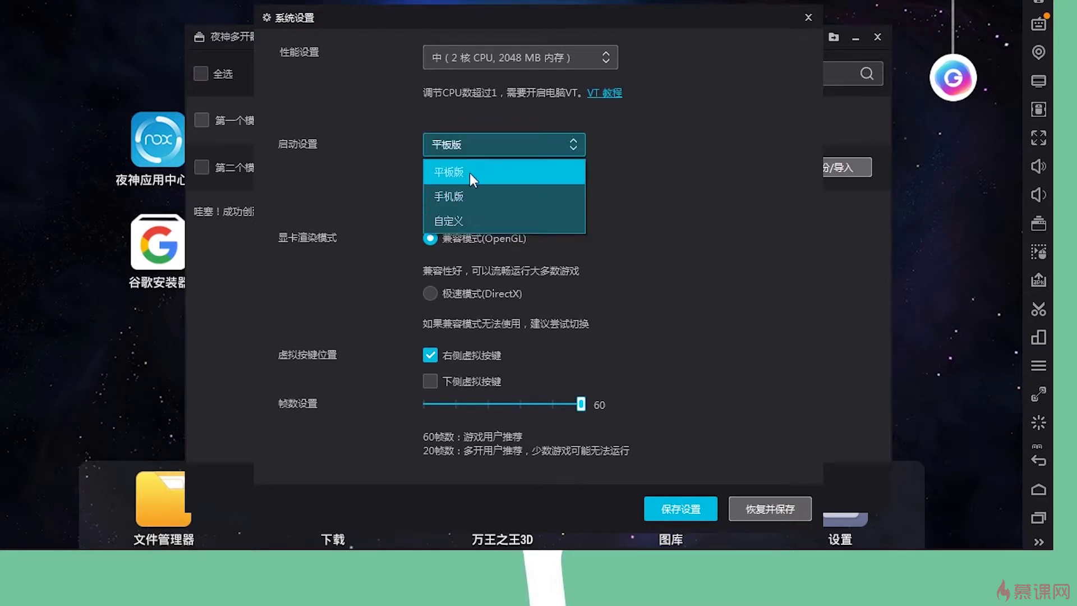
click(470, 143)
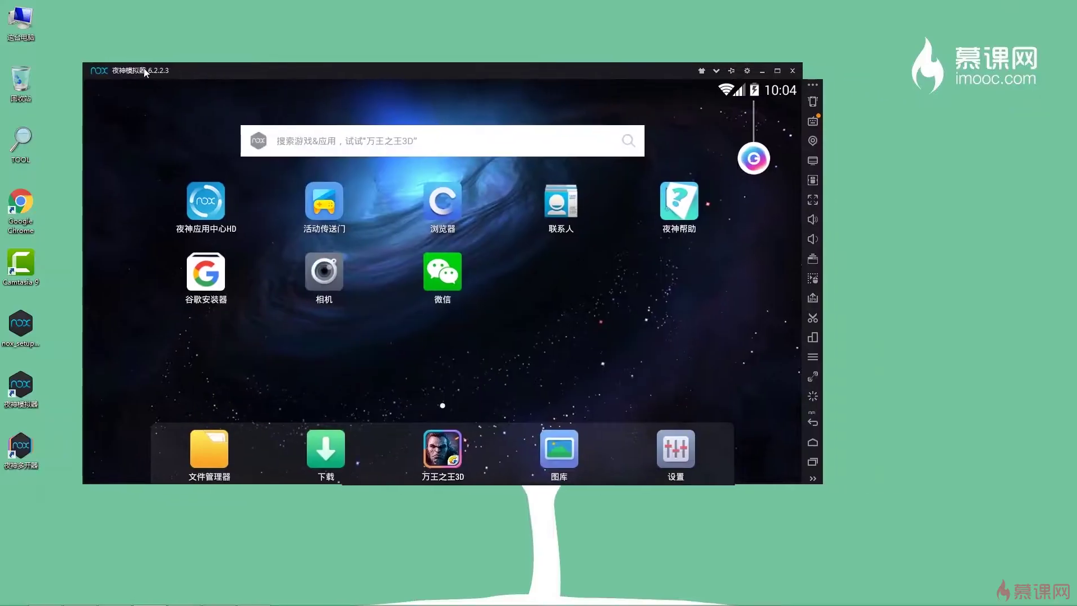
drag(144, 69, 228, 142)
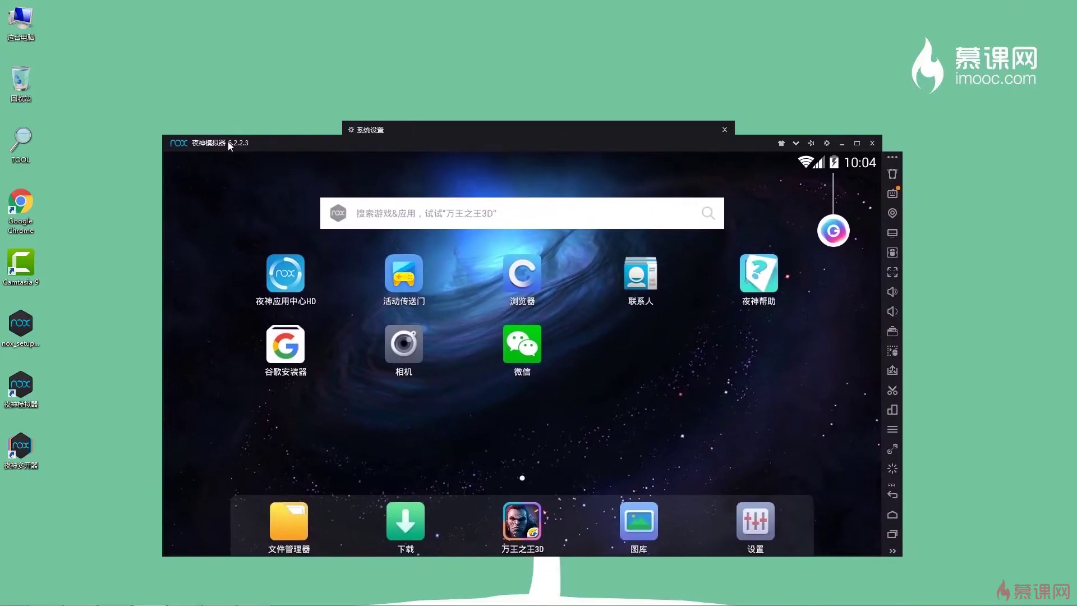
click(420, 133)
click(486, 215)
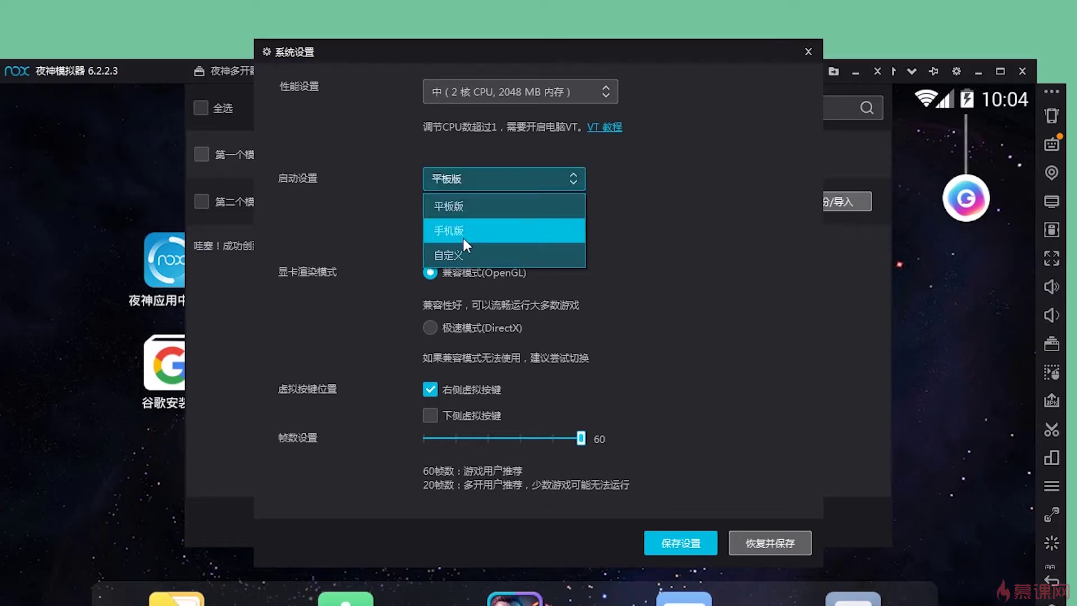
click(463, 235)
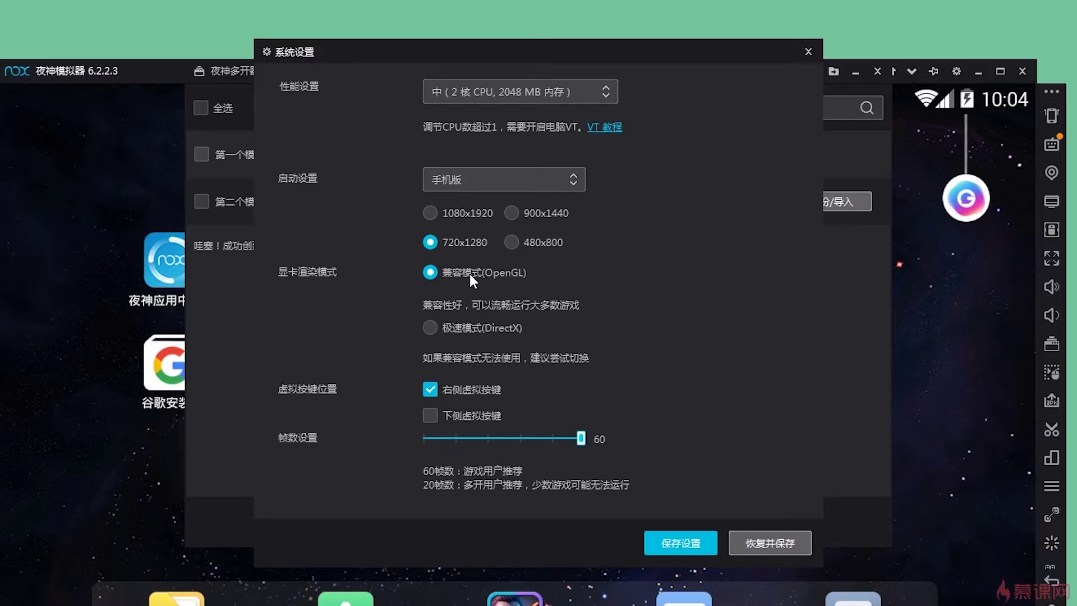
click(667, 549)
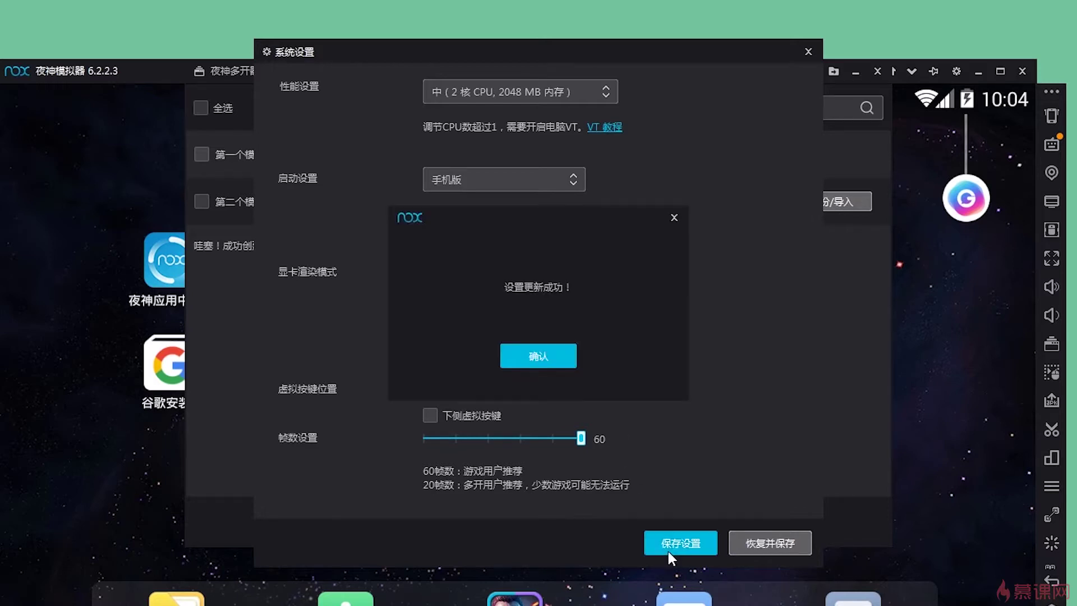
click(538, 356)
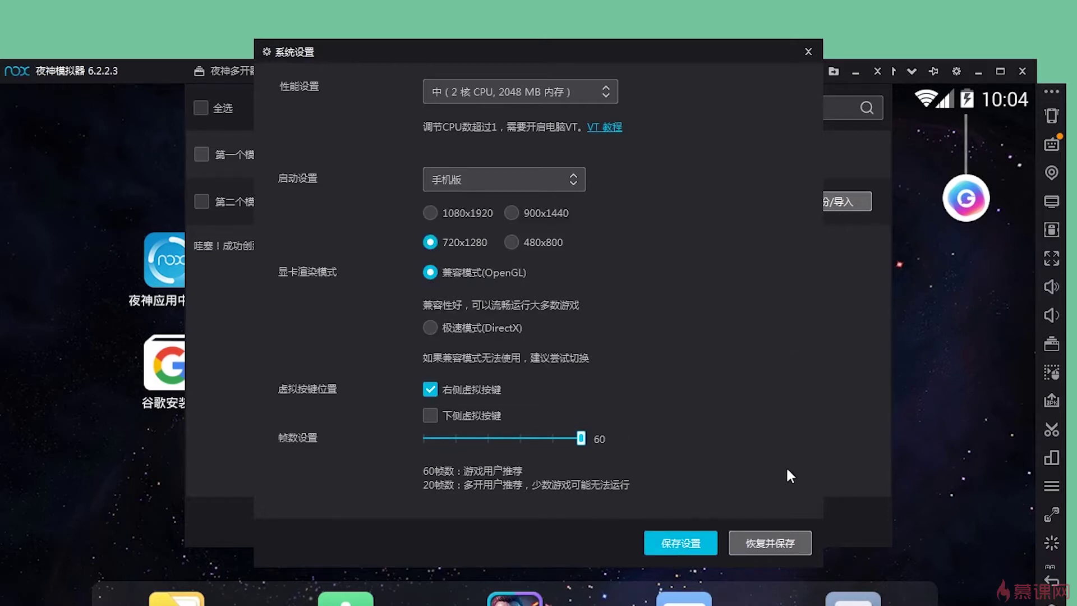
click(810, 52)
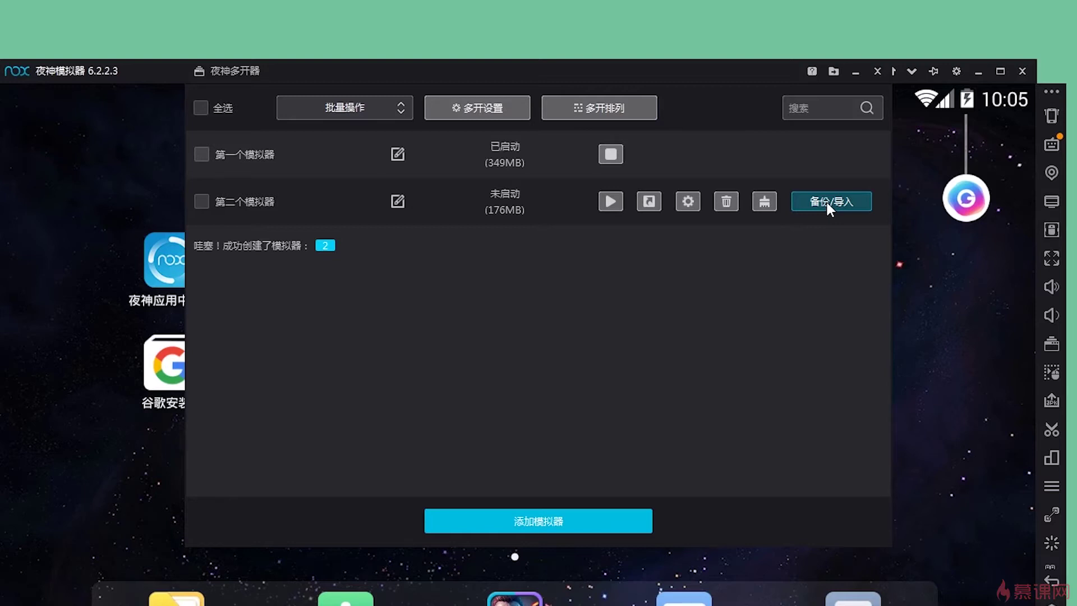
Start 第二个模拟器 and minimize the multi-instance manager.
click(611, 201)
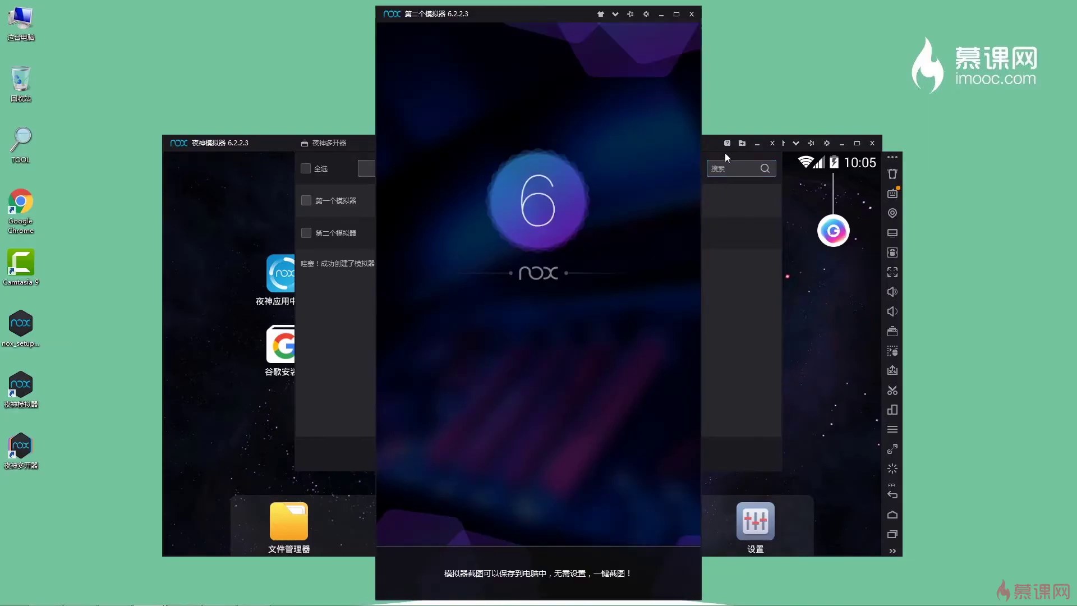
click(736, 238)
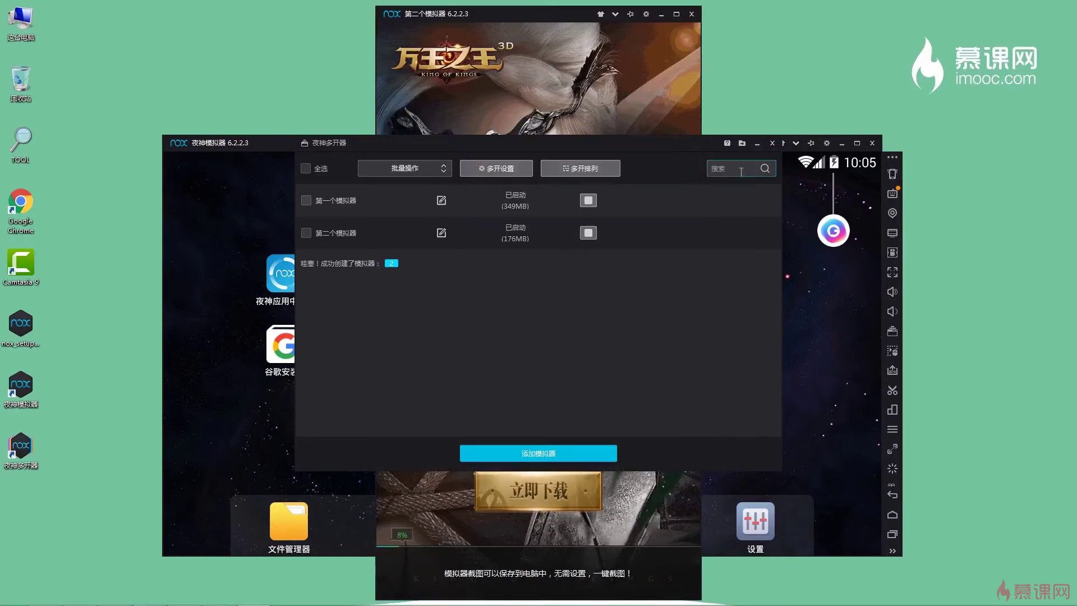
drag(728, 152, 745, 210)
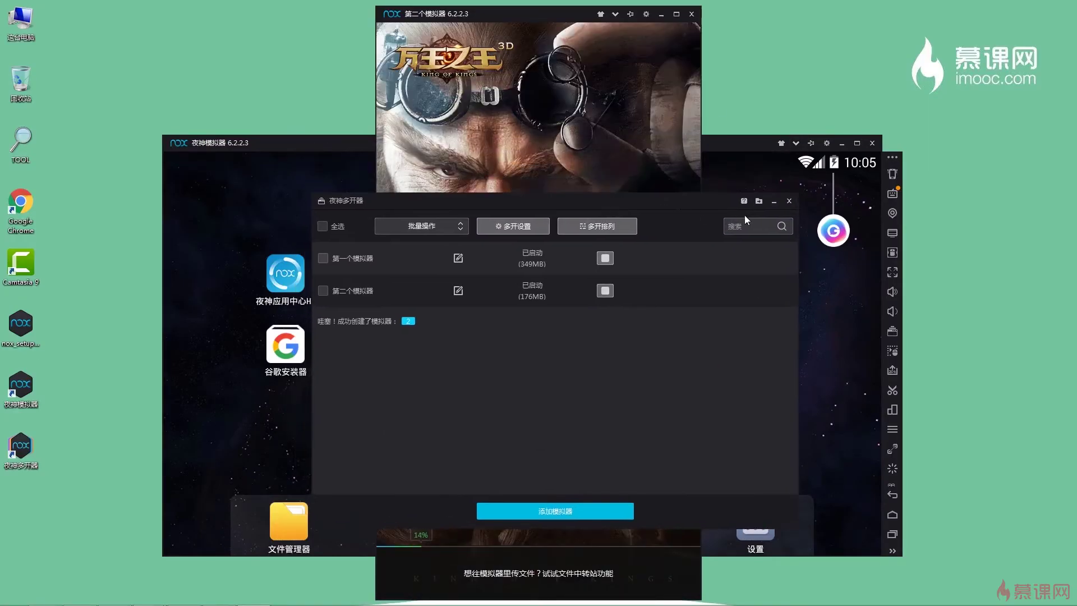
click(774, 202)
Arrange the two emulator windows side by side, with the tablet emulator on the left and 第二个模拟器 on the right.
drag(510, 14, 753, 47)
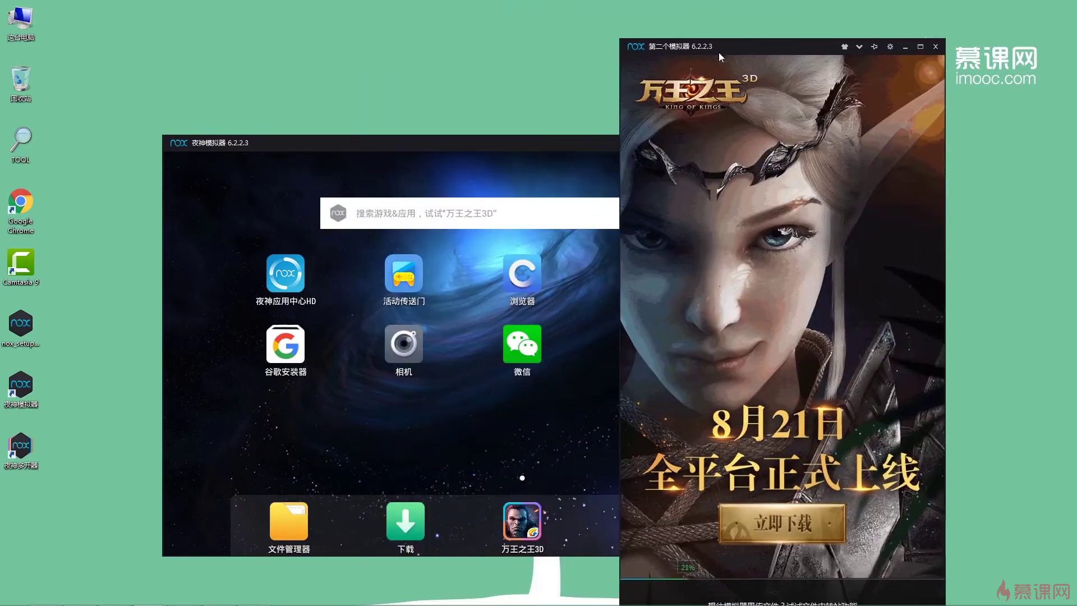
drag(555, 139, 422, 68)
drag(724, 49, 693, 36)
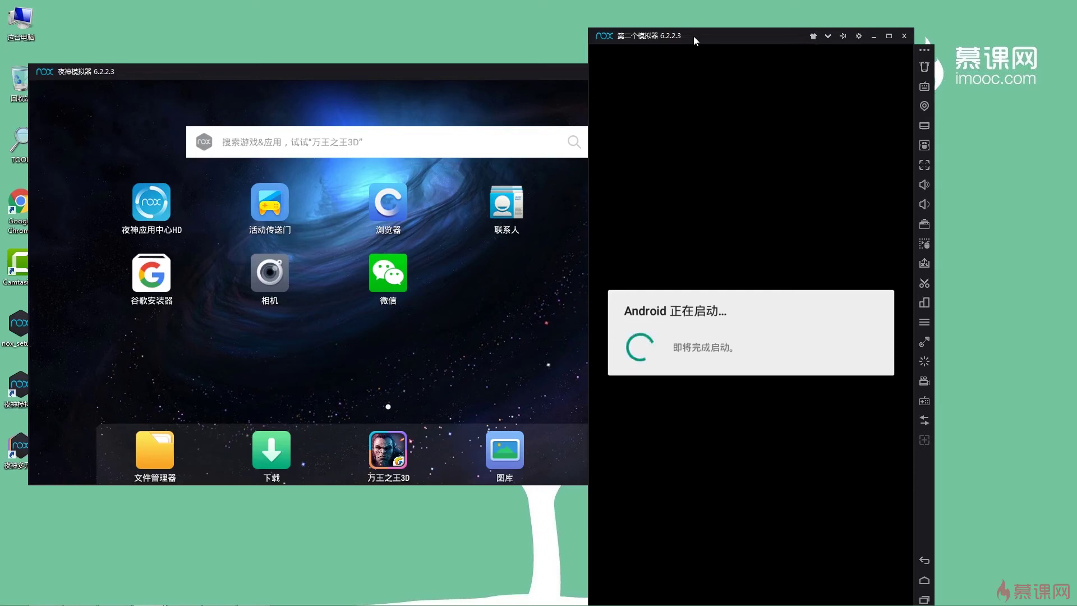
drag(693, 36, 722, 28)
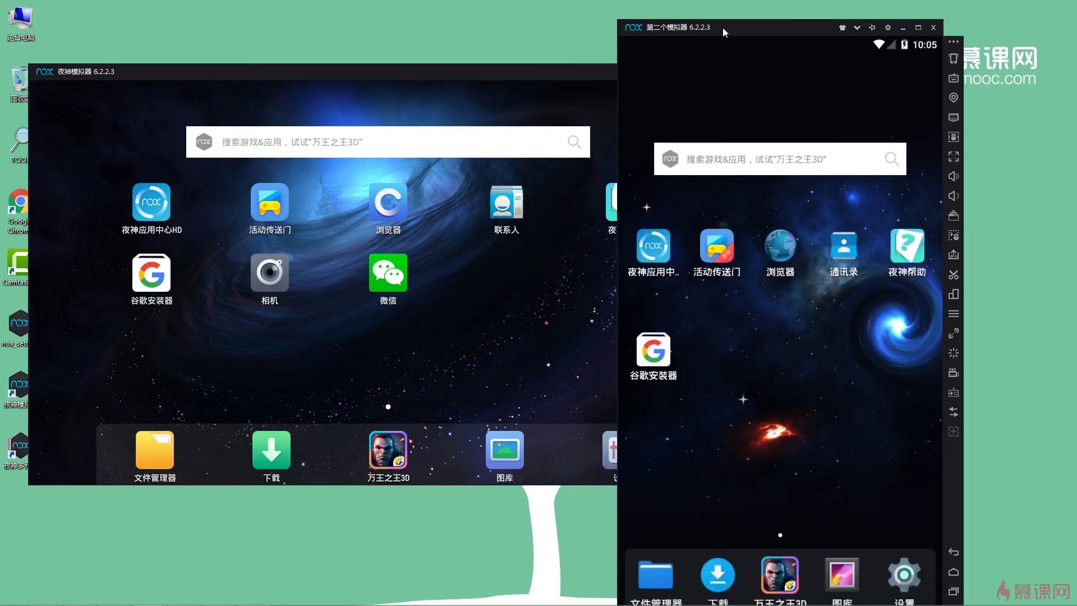
drag(723, 28, 800, 30)
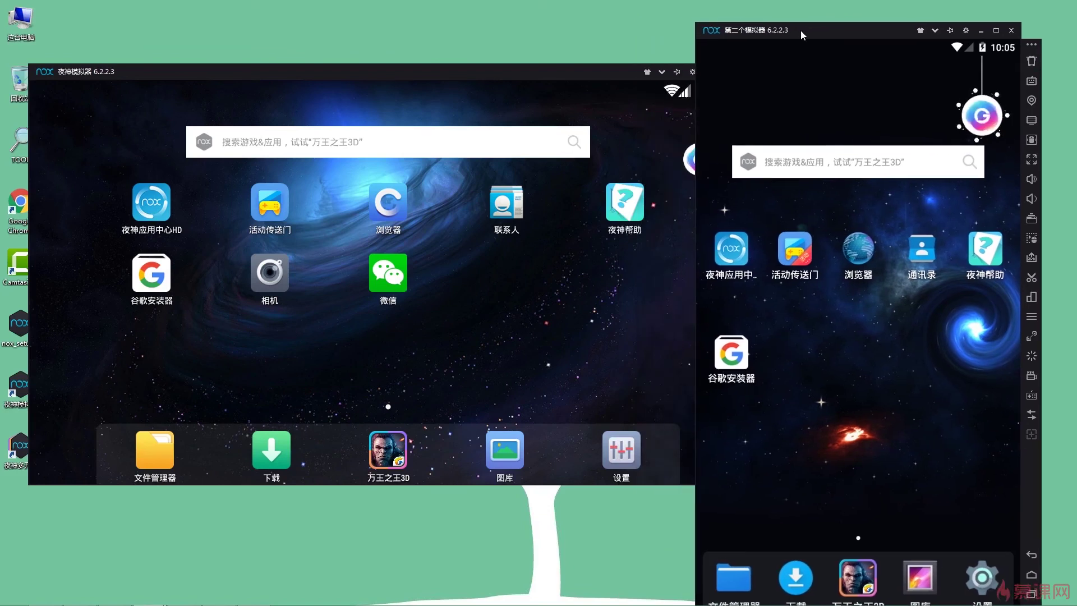